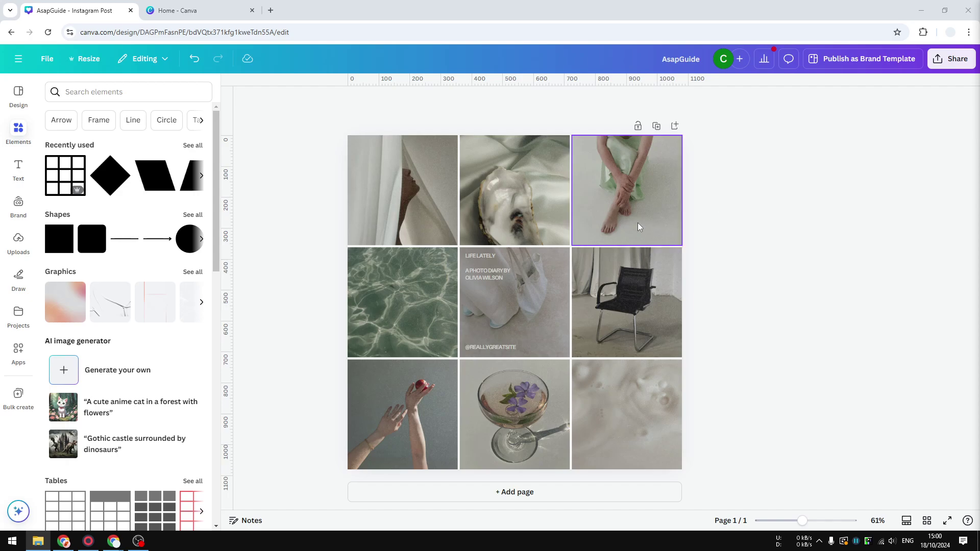
# Go to the Canva home page to start a blank 1080 × 1080 Instagram Post design
pyautogui.click(228, 9)
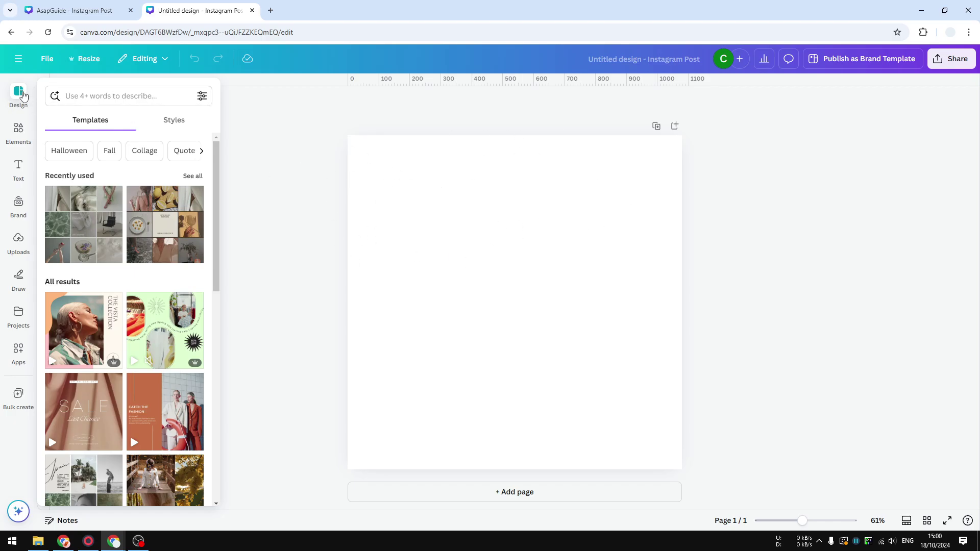
# Search templates for 'Instagram Grid' and apply the pink fruit and cosmetic grid template
pyautogui.click(104, 99)
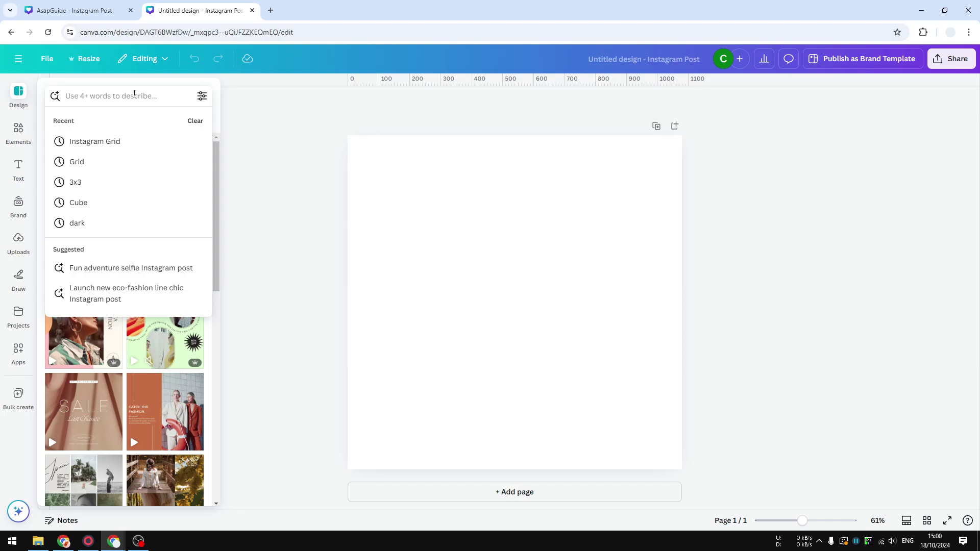
pyautogui.write('Instagram')
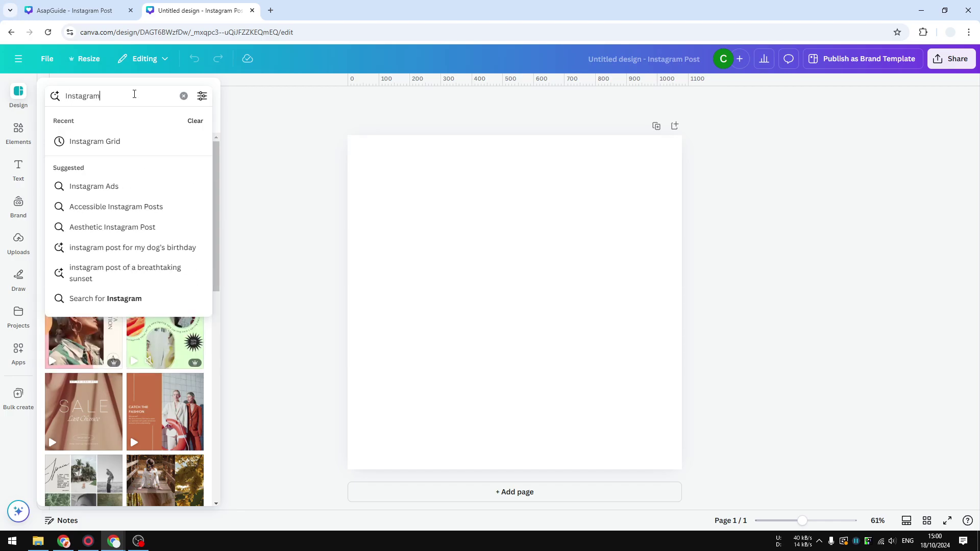
pyautogui.write(' Grid')
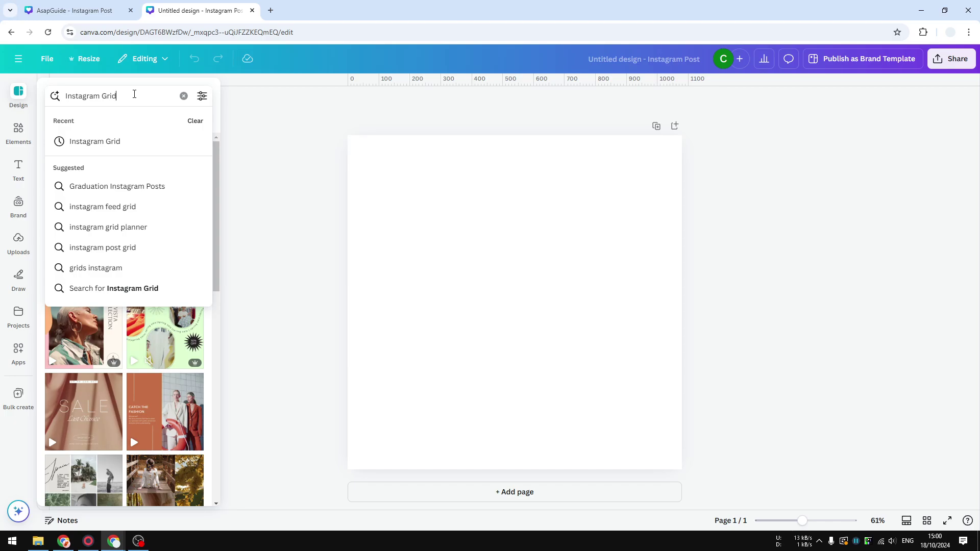
pyautogui.press('Return')
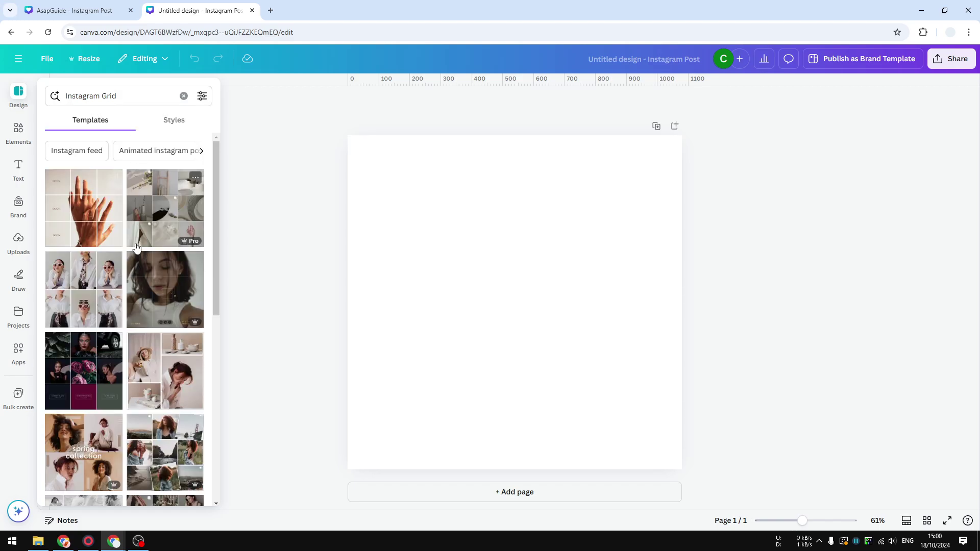
pyautogui.scroll(-2, 147, 303)
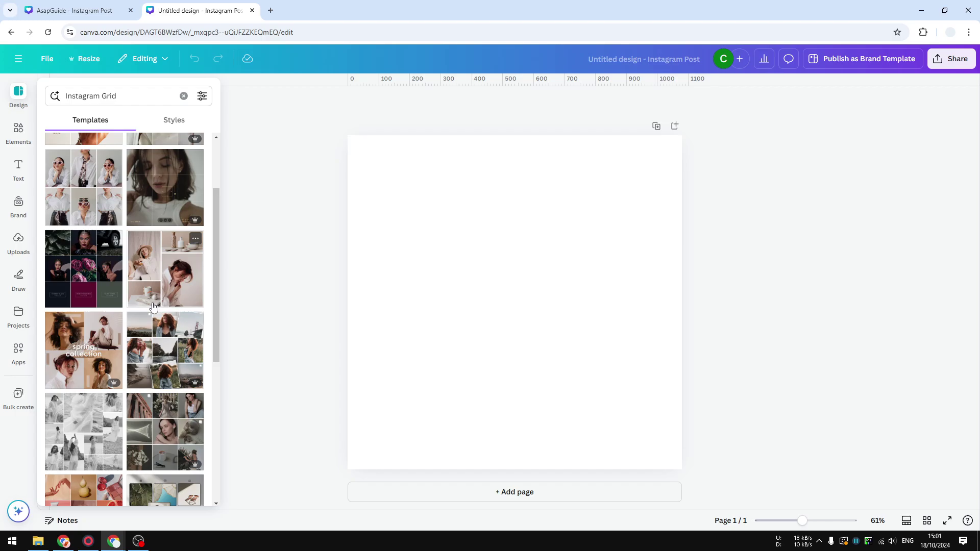
pyautogui.scroll(-3, 153, 303)
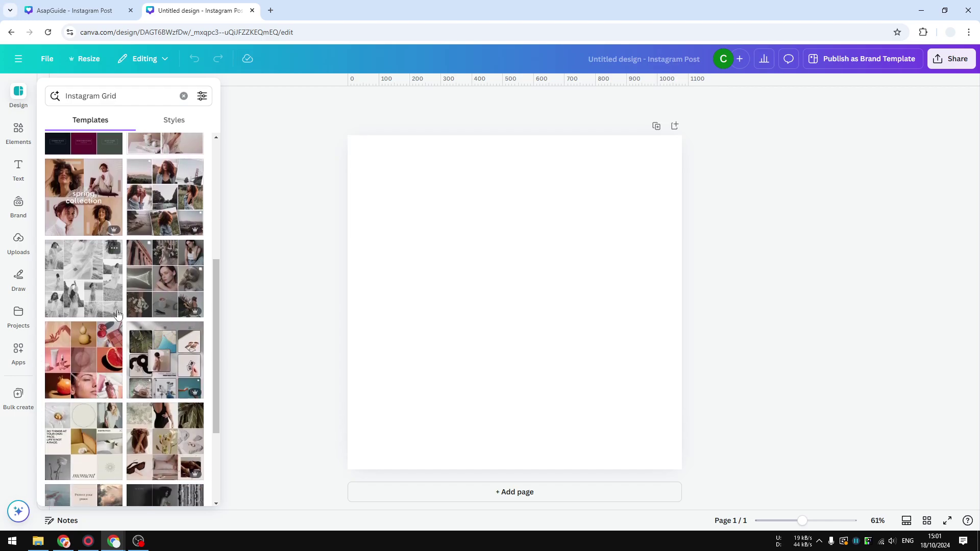
pyautogui.click(84, 370)
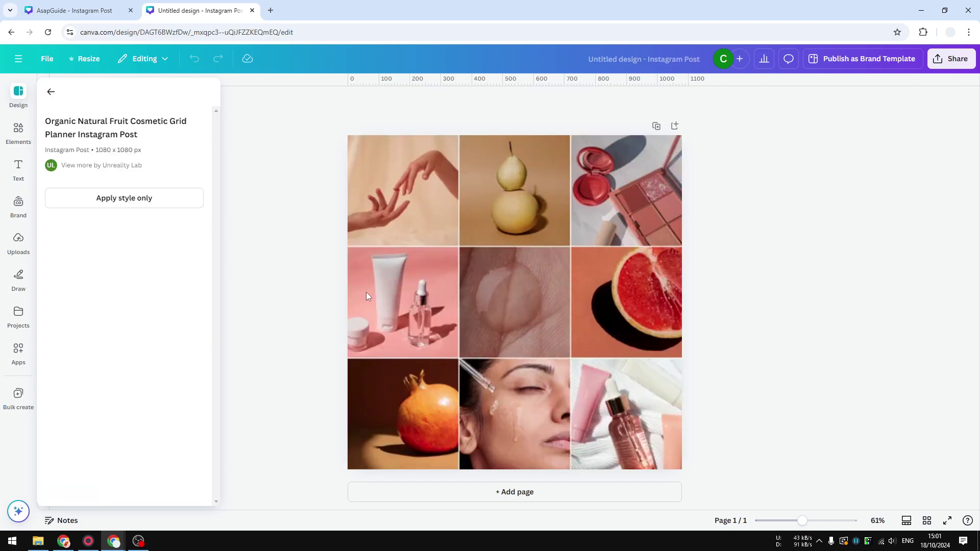
# Select the photo grid and its top-left and pear cells, then clear the selection
pyautogui.click(433, 240)
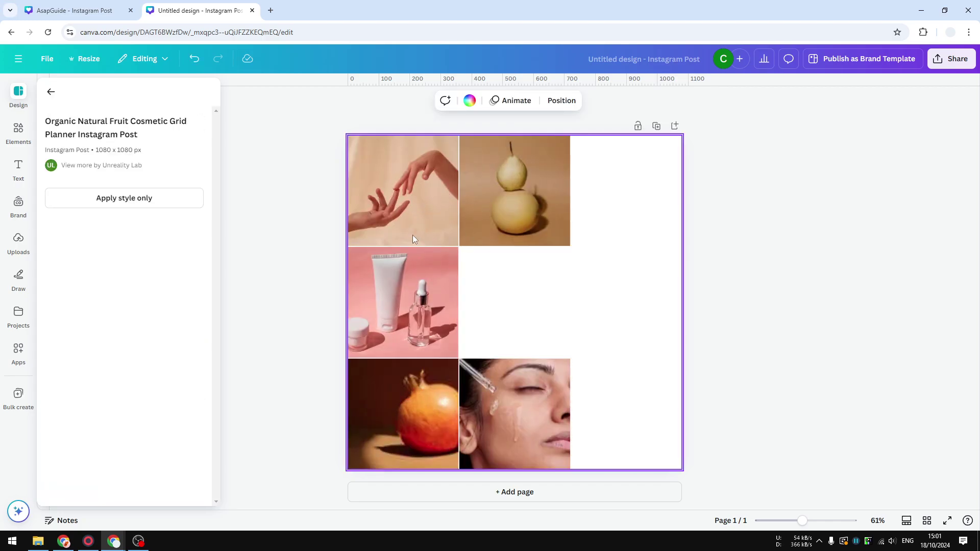
pyautogui.click(411, 211)
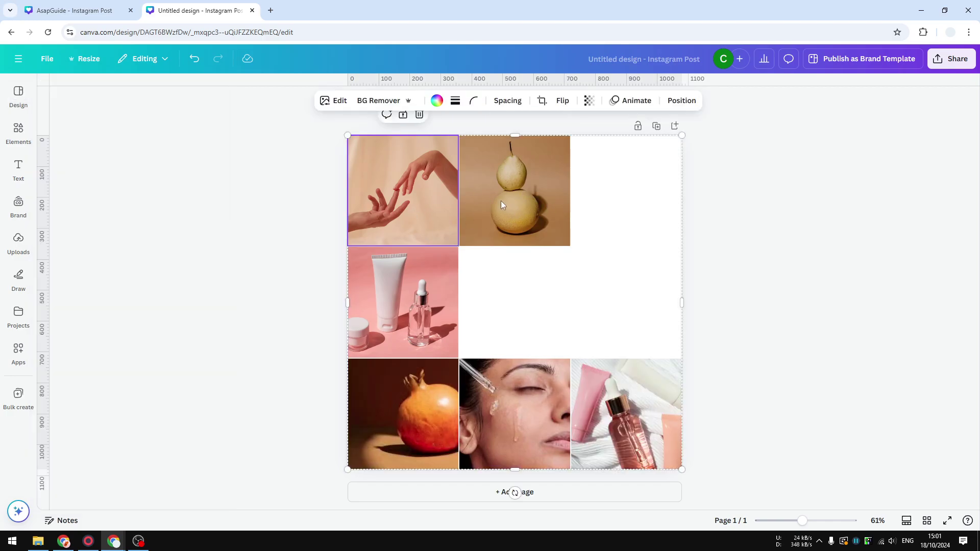
pyautogui.click(501, 201)
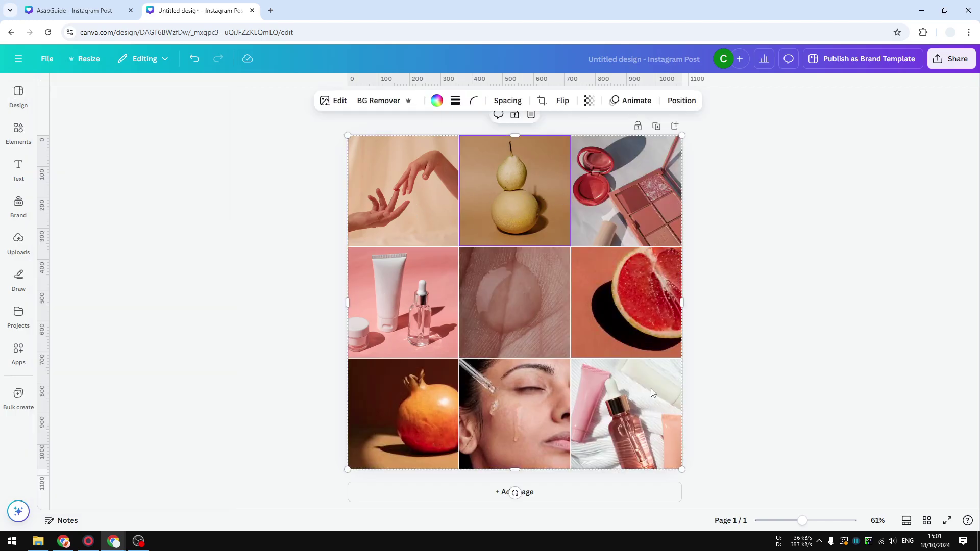
pyautogui.click(820, 211)
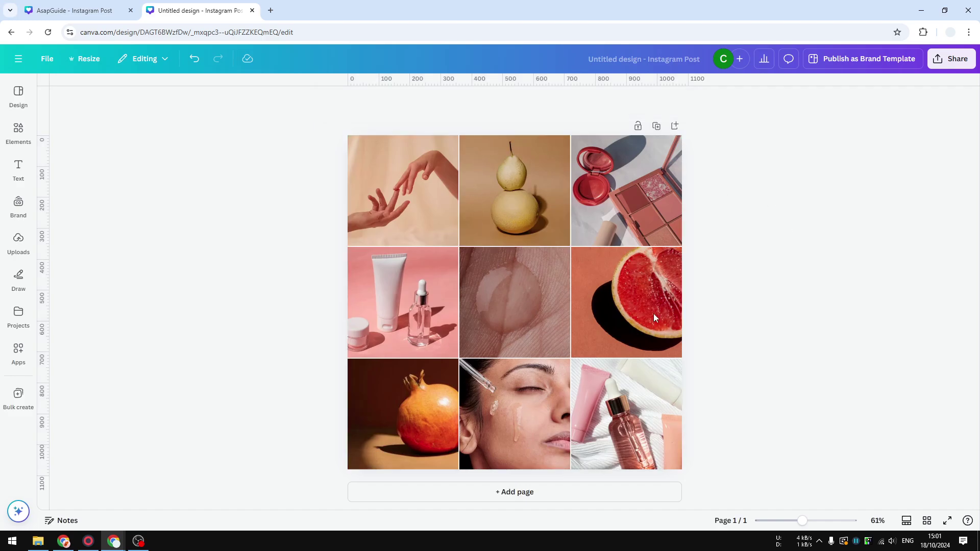
pyautogui.click(33, 231)
# Search the Elements library for 'Snowy Mountain' photos
pyautogui.click(15, 143)
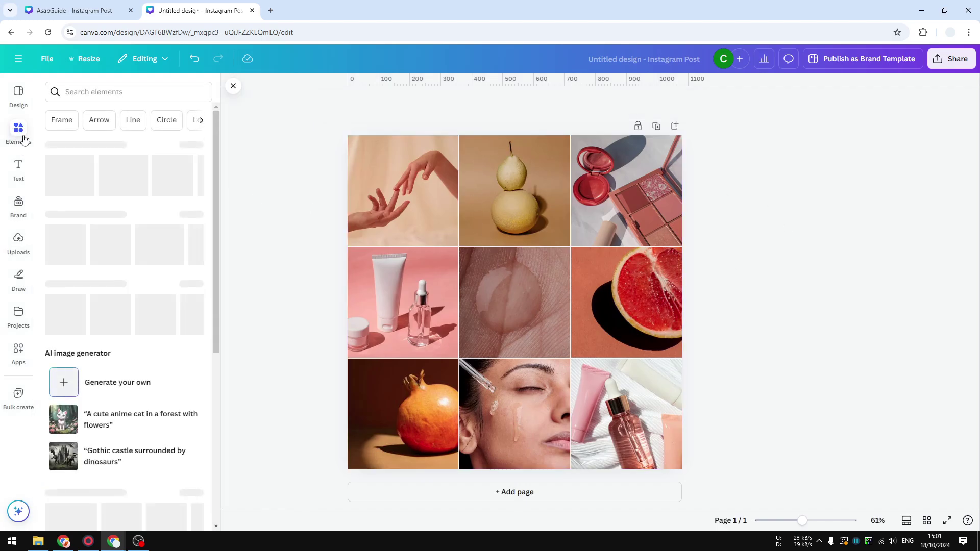
pyautogui.click(116, 93)
pyautogui.write('S')
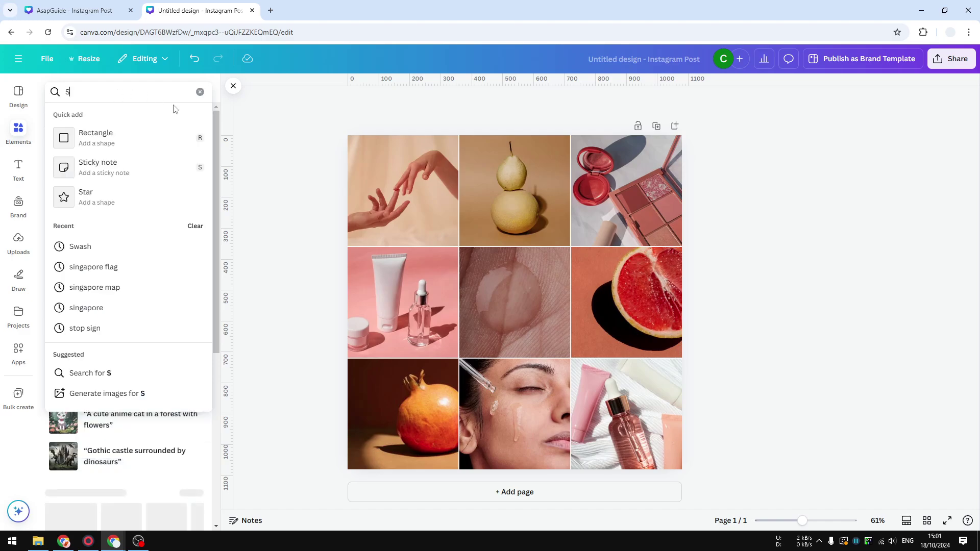
pyautogui.write('nowy Mountain')
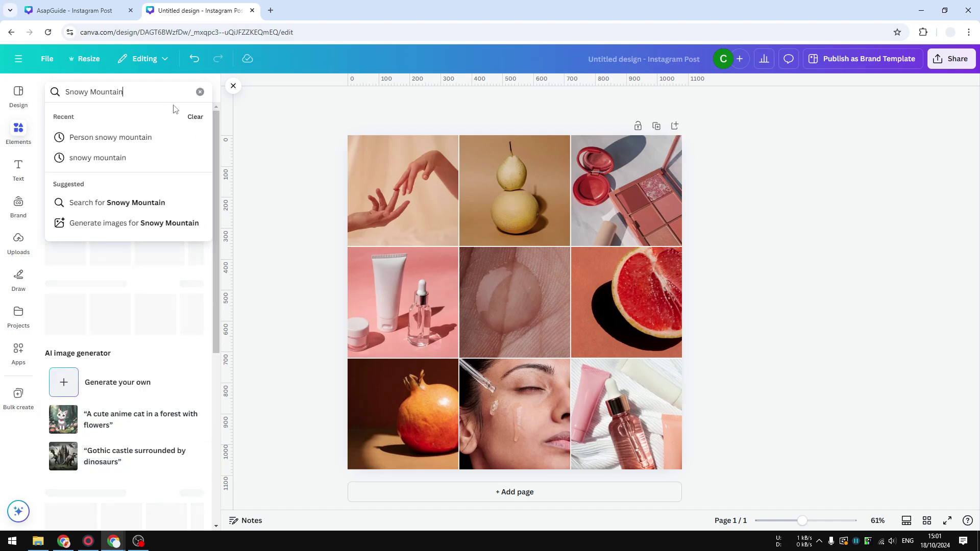
pyautogui.press('Return')
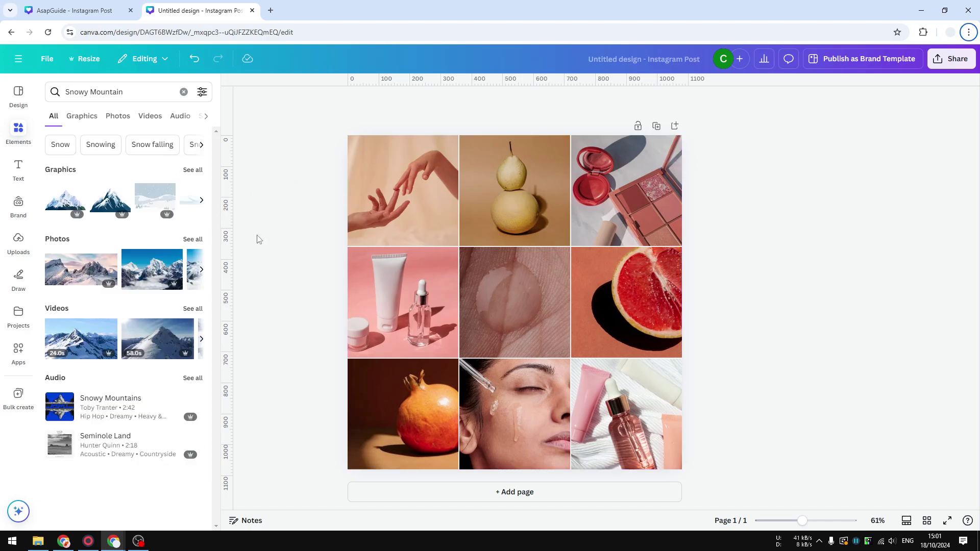
# Drag snowy mountain photos into the centre and top-left grid cells
pyautogui.moveTo(141, 280); pyautogui.dragTo(513, 306)
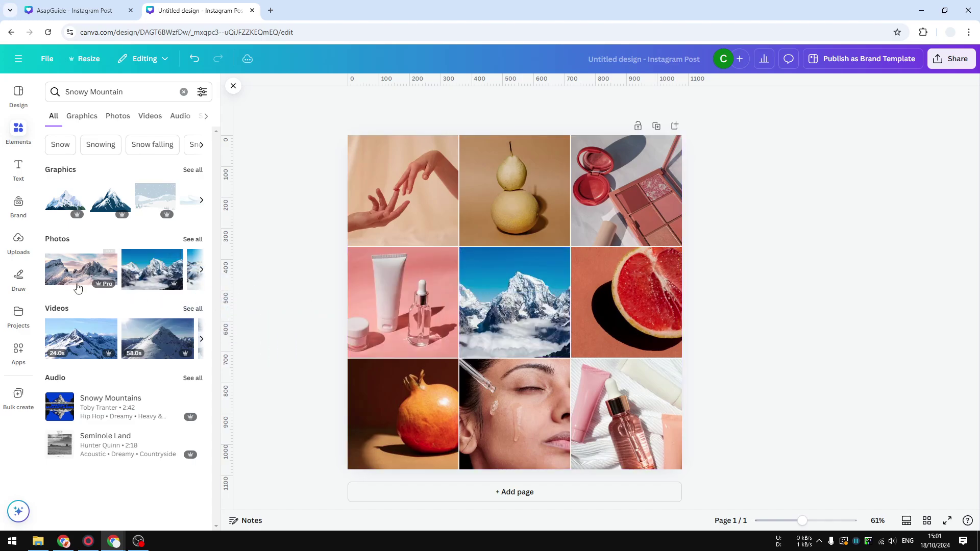
pyautogui.moveTo(78, 281); pyautogui.dragTo(432, 240)
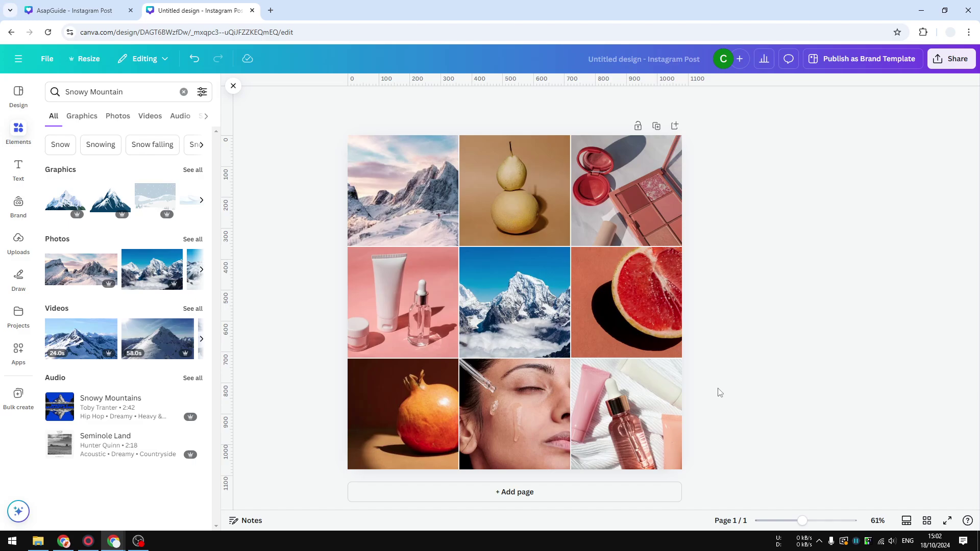
pyautogui.moveTo(829, 455); pyautogui.dragTo(584, 194)
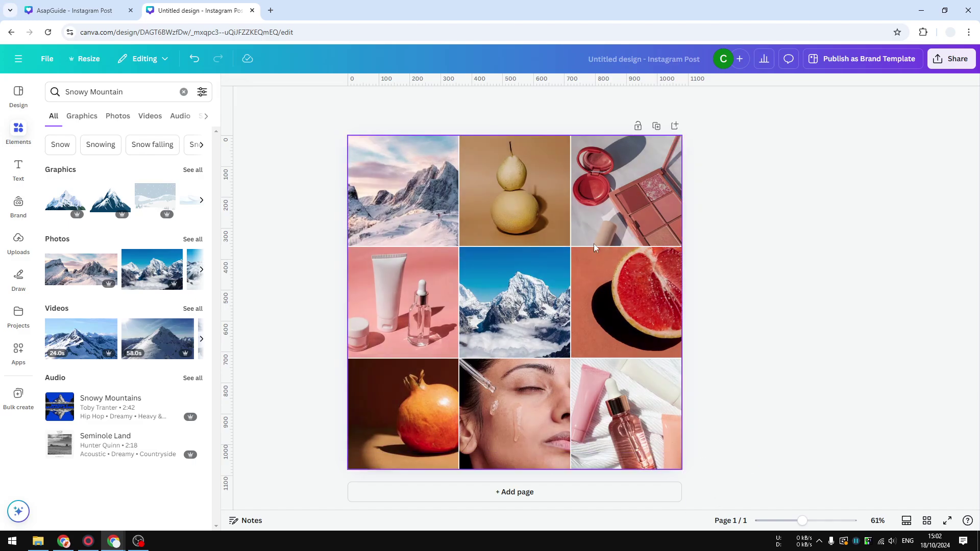
# Delete the whole photo grid, leaving the page empty
pyautogui.rightClick(615, 235)
pyautogui.click(656, 304)
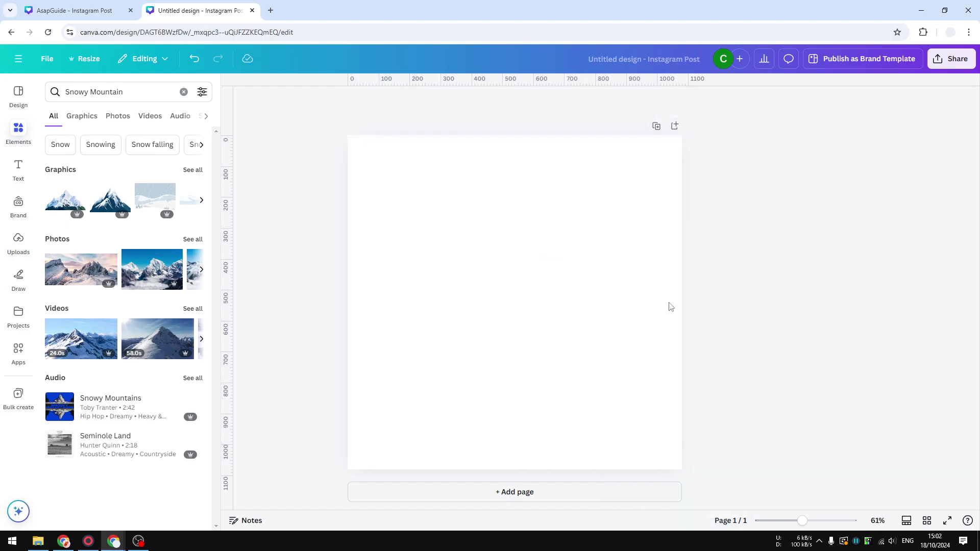
pyautogui.click(495, 251)
pyautogui.press('Escape')
# Search Elements for '3x3' and add a faint 3x3 grid graphic from Graphics
pyautogui.click(142, 92)
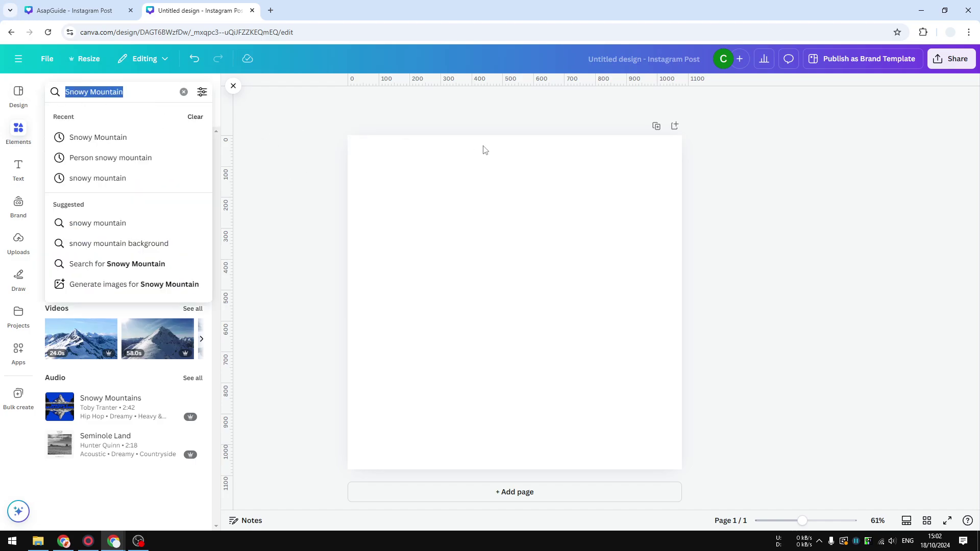
pyautogui.write('3x3')
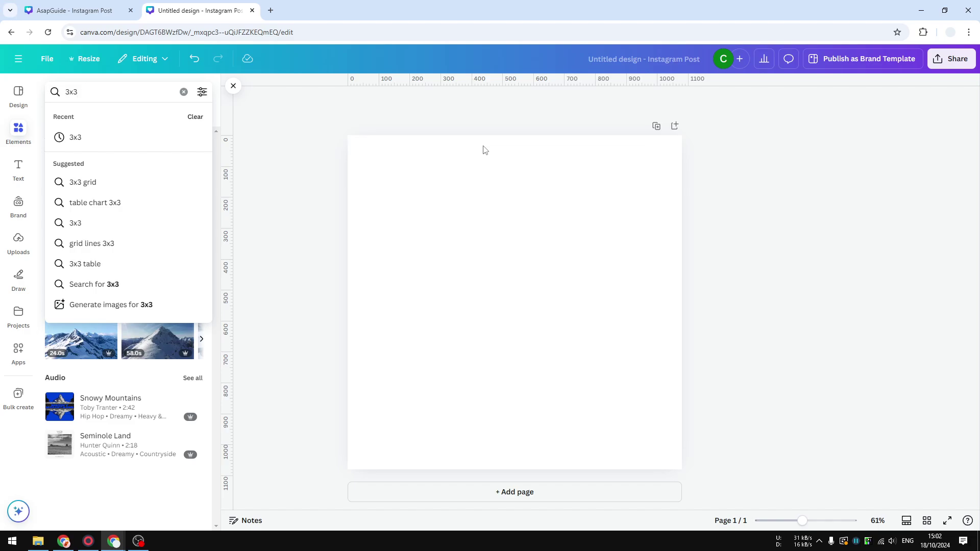
pyautogui.press('Return')
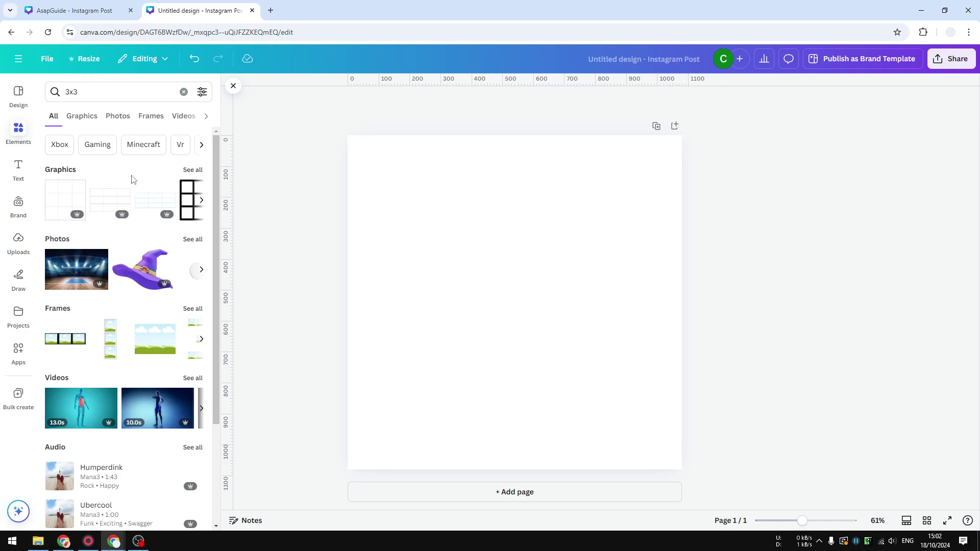
pyautogui.click(193, 169)
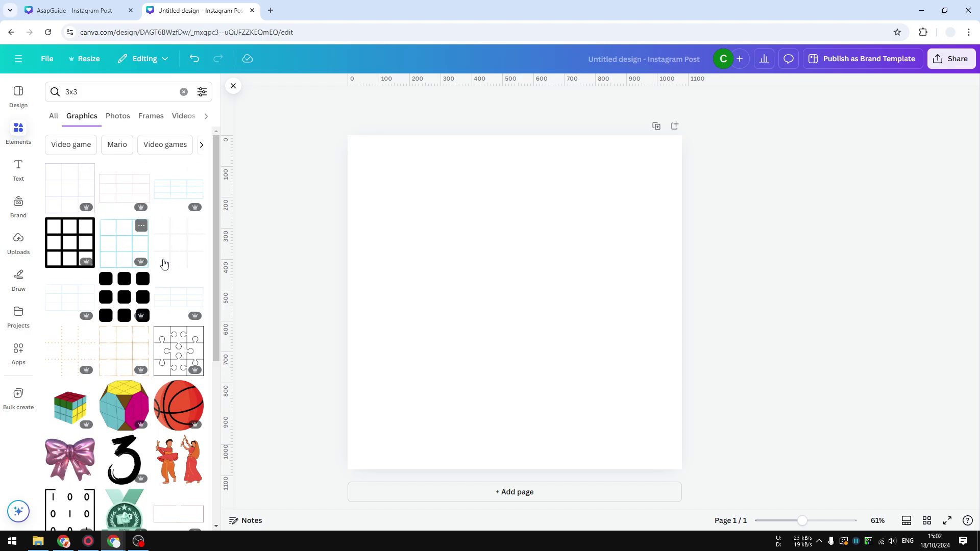
pyautogui.click(196, 253)
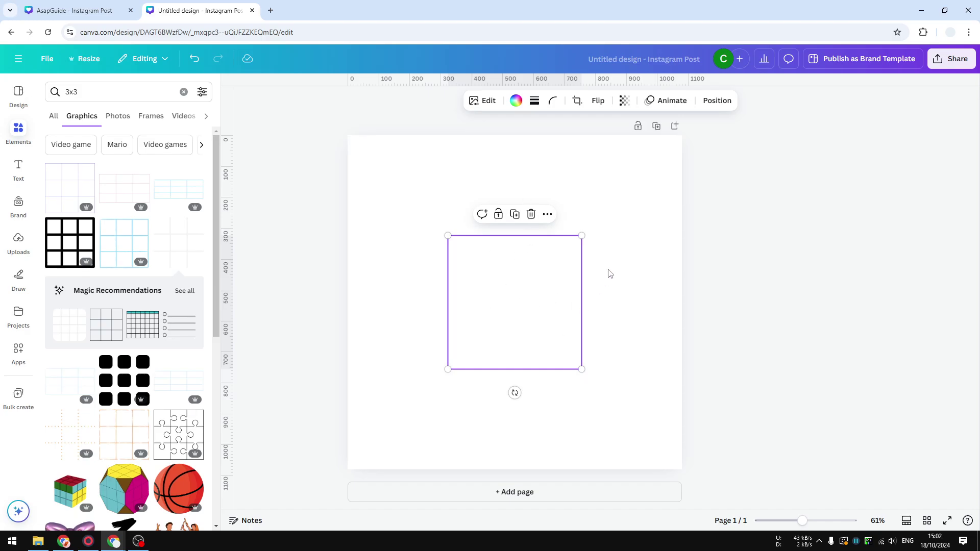
# Set the page background colour to black
pyautogui.click(626, 231)
pyautogui.click(560, 101)
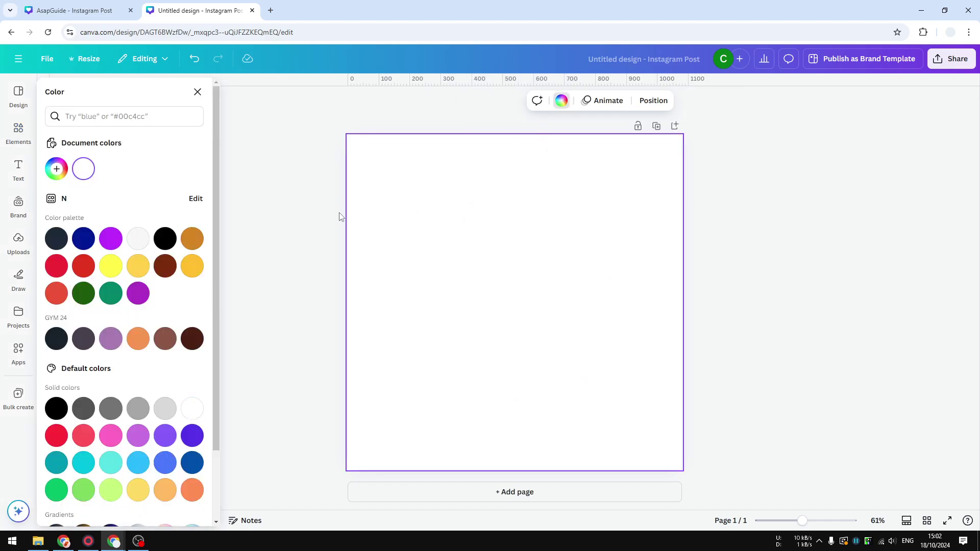
pyautogui.click(165, 239)
# Move the 3x3 grid to the top-left corner and enlarge it to fill the page
pyautogui.click(545, 338)
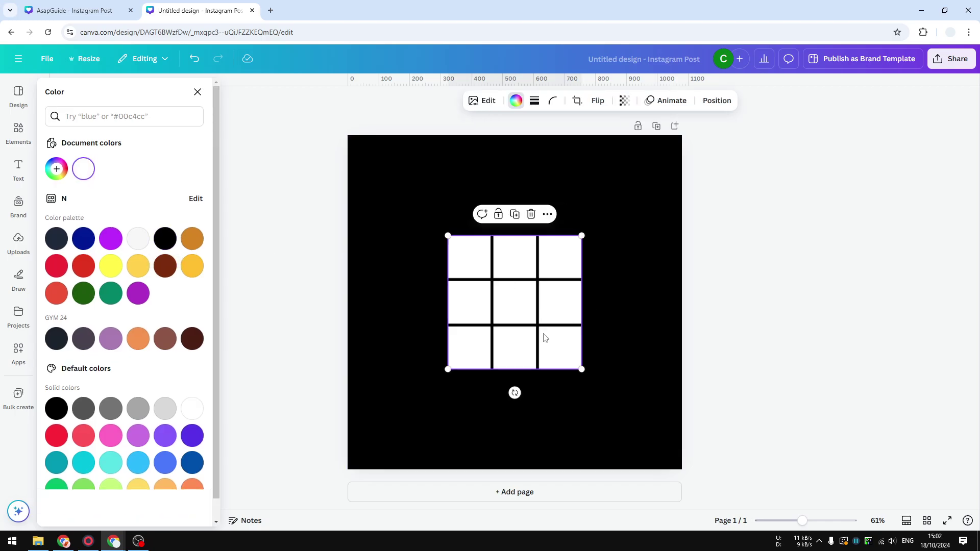
pyautogui.moveTo(544, 336); pyautogui.dragTo(444, 236)
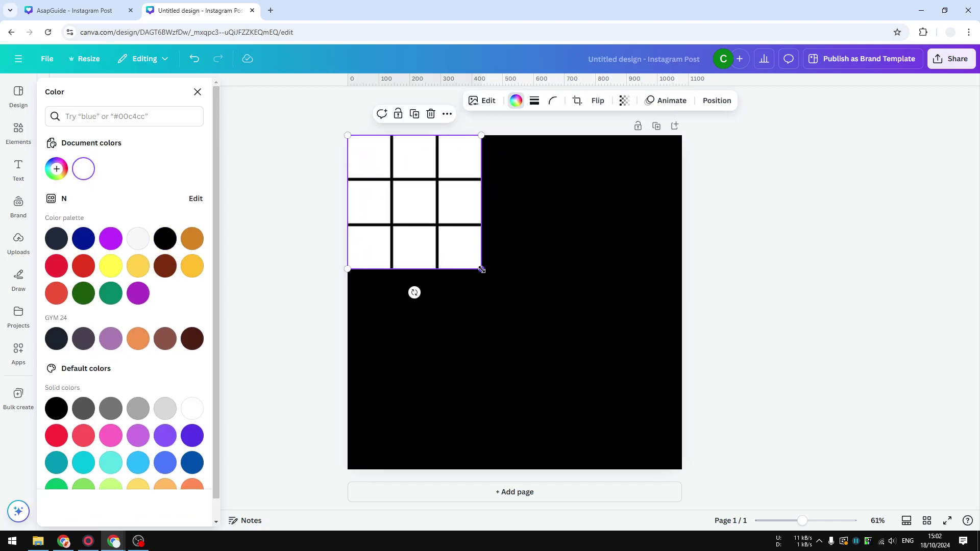
pyautogui.moveTo(482, 269); pyautogui.dragTo(714, 440)
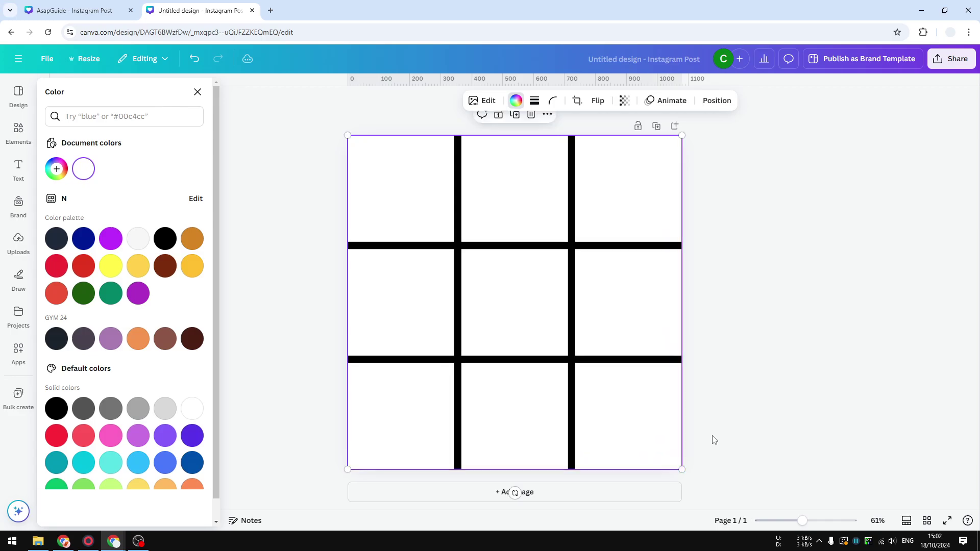
pyautogui.click(527, 323)
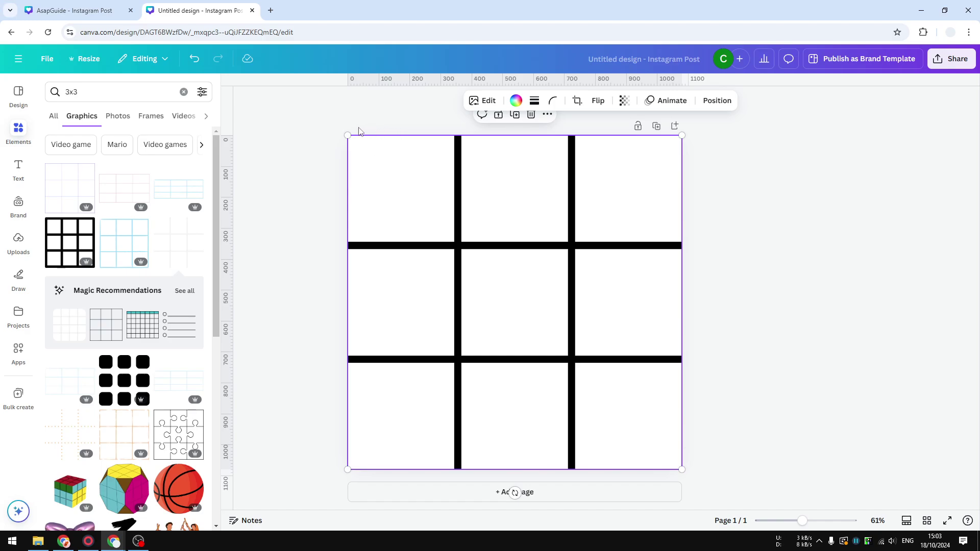
# Search Elements for 'Frame' and fit a landscape frame into the top-left cell
pyautogui.click(101, 83)
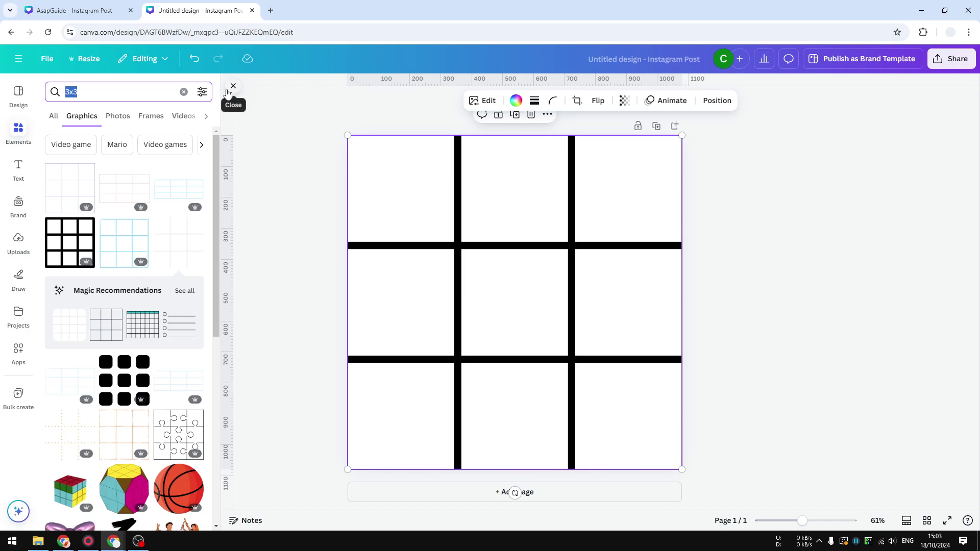
pyautogui.write('Frame')
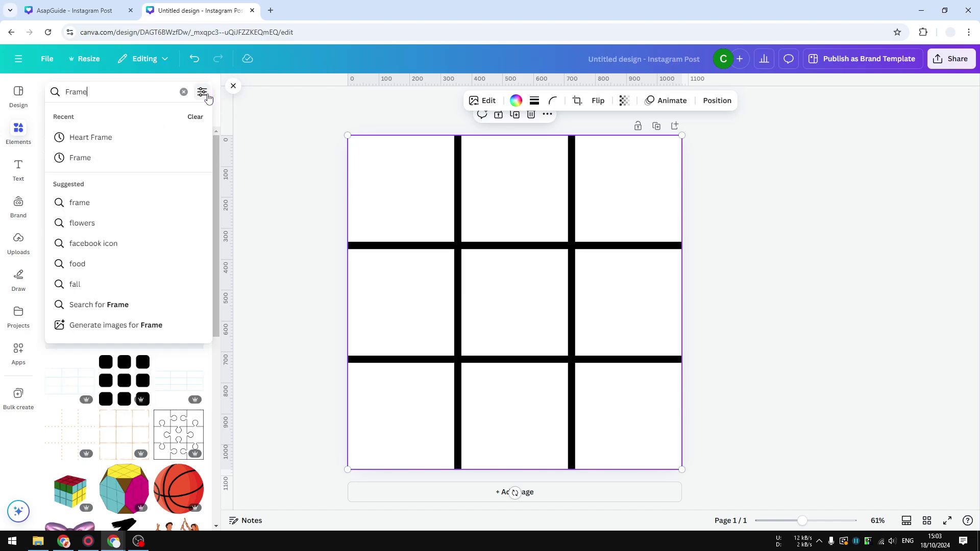
pyautogui.press('Return')
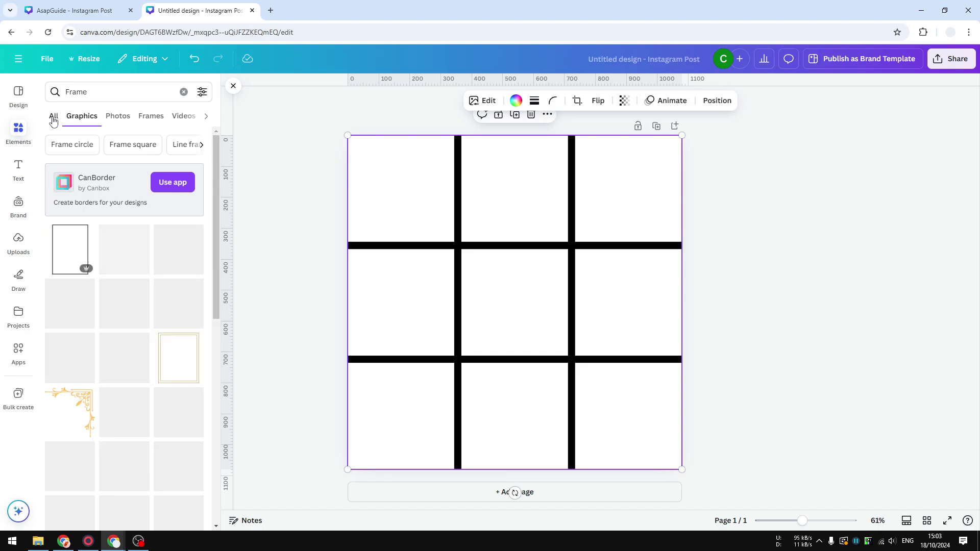
pyautogui.click(55, 114)
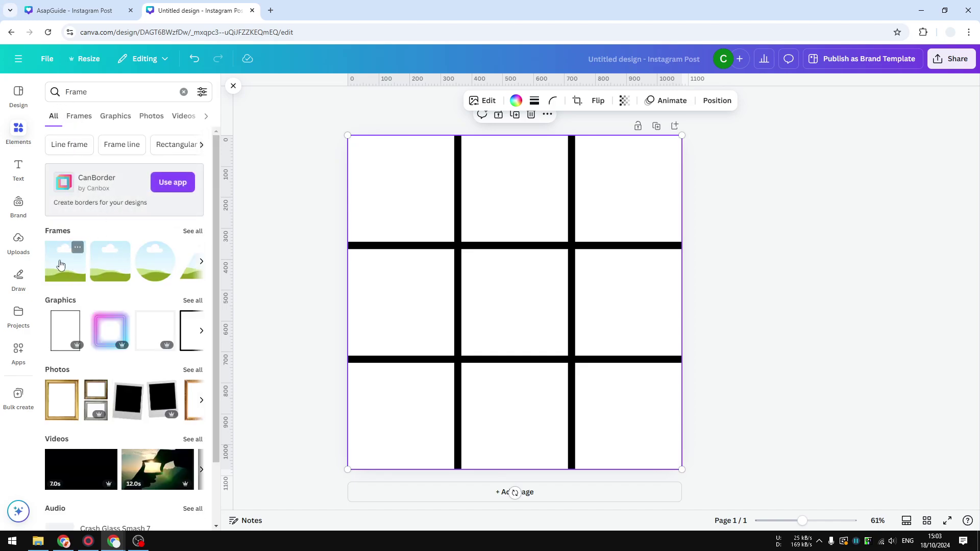
pyautogui.click(73, 265)
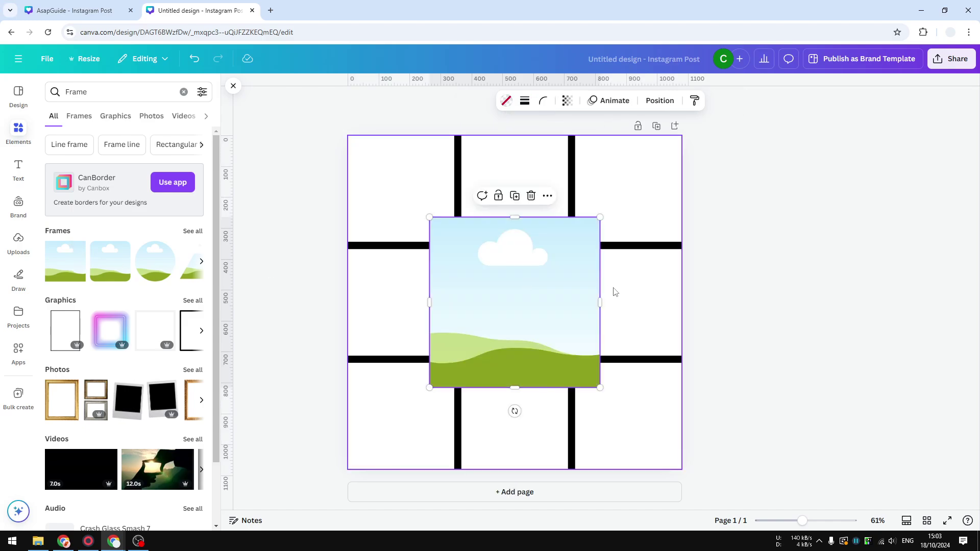
pyautogui.moveTo(529, 304); pyautogui.dragTo(453, 230)
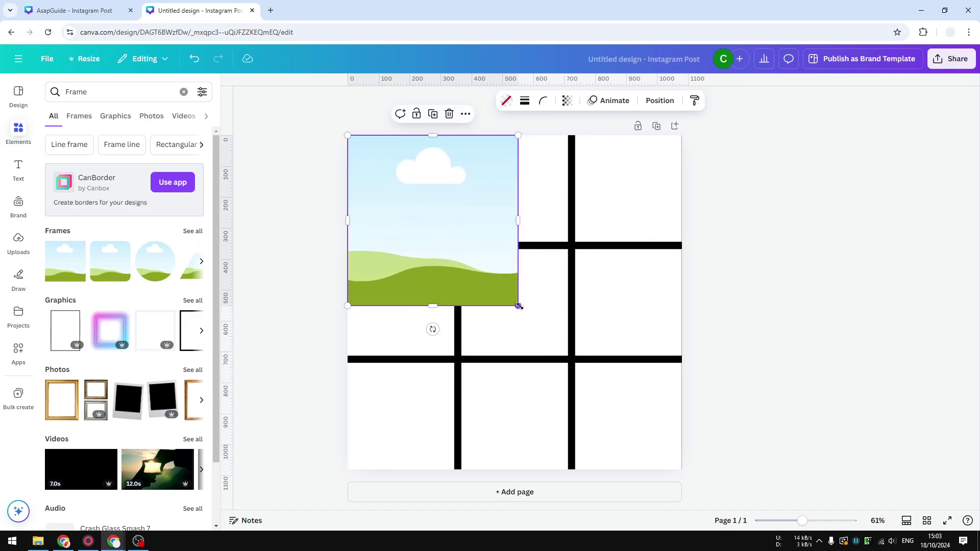
pyautogui.moveTo(519, 306); pyautogui.dragTo(462, 235)
# Duplicate the frame twice, placing copies in the top-middle and top-right cells
pyautogui.rightClick(418, 181)
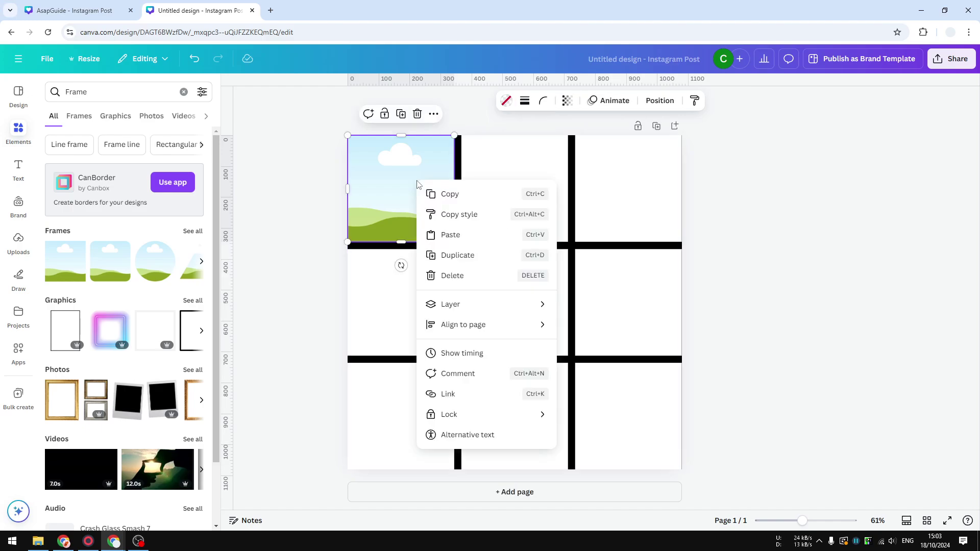
pyautogui.click(439, 255)
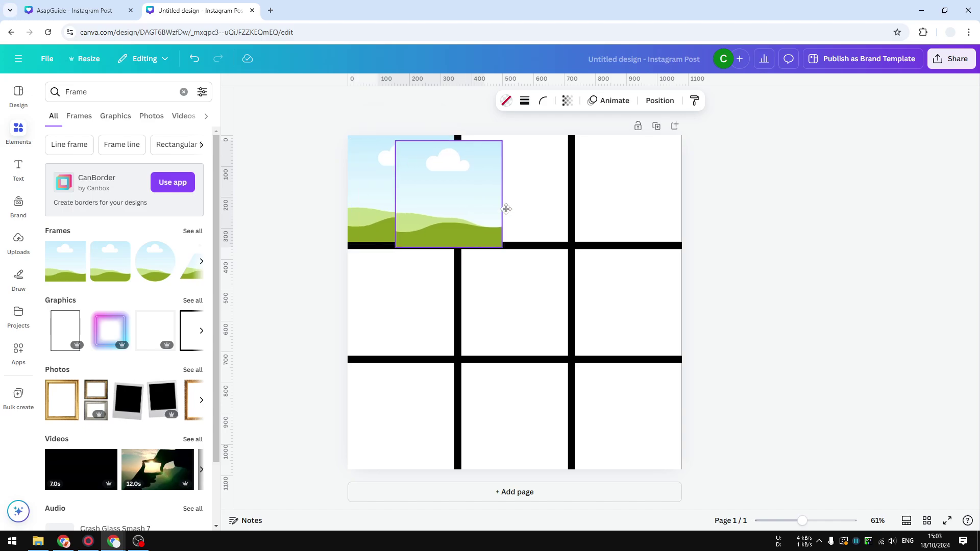
pyautogui.moveTo(507, 210); pyautogui.dragTo(536, 202)
pyautogui.rightClick(536, 202)
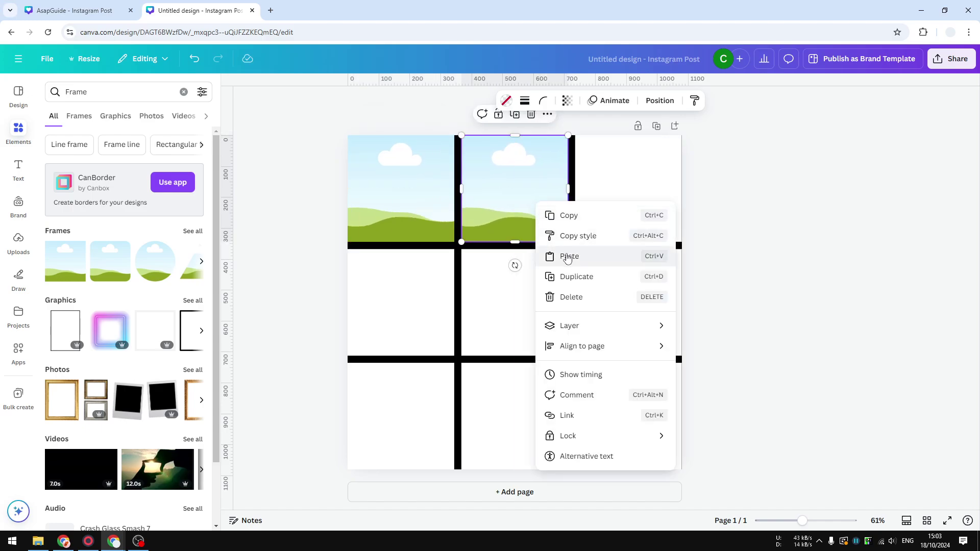
pyautogui.click(574, 278)
pyautogui.click(704, 210)
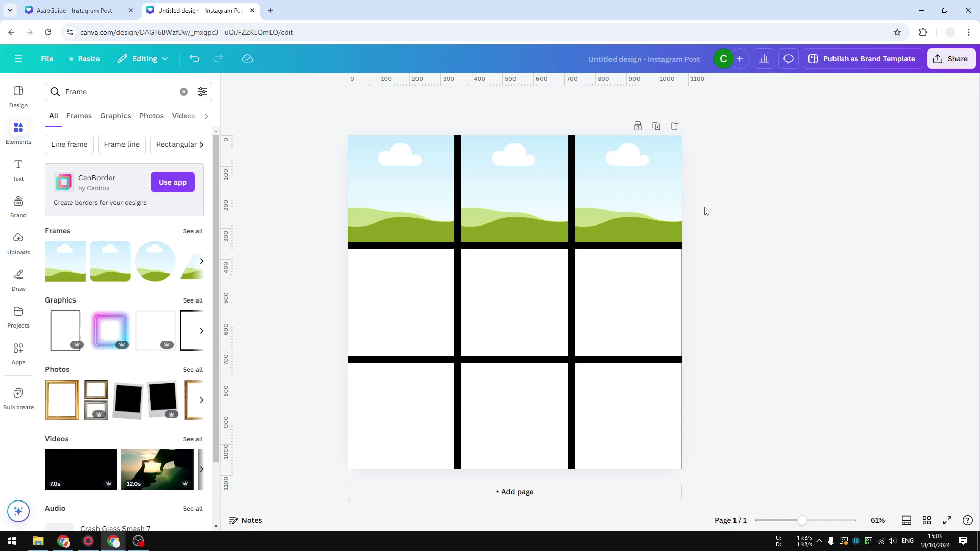
pyautogui.moveTo(610, 208); pyautogui.dragTo(617, 203)
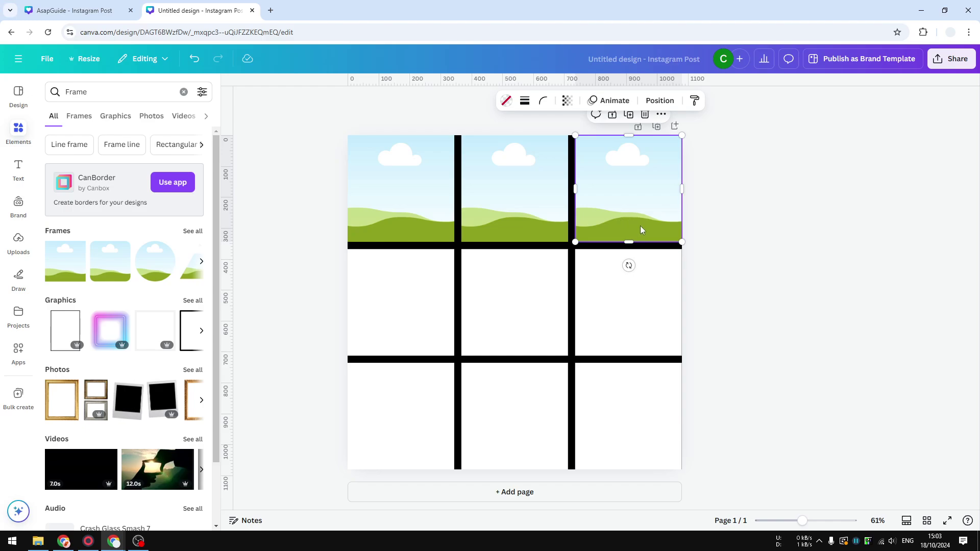
# Select the three top-row frames, duplicate them, and move the copy into row two
pyautogui.keyDown('shift'); pyautogui.click(523, 182); pyautogui.keyUp('shift')
pyautogui.keyDown('shift'); pyautogui.click(407, 175); pyautogui.keyUp('shift')
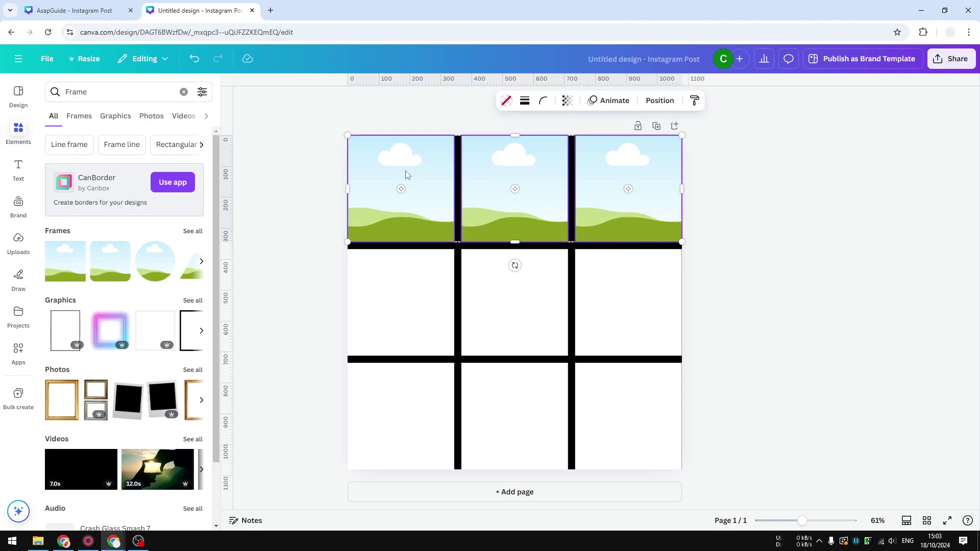
pyautogui.rightClick(427, 163)
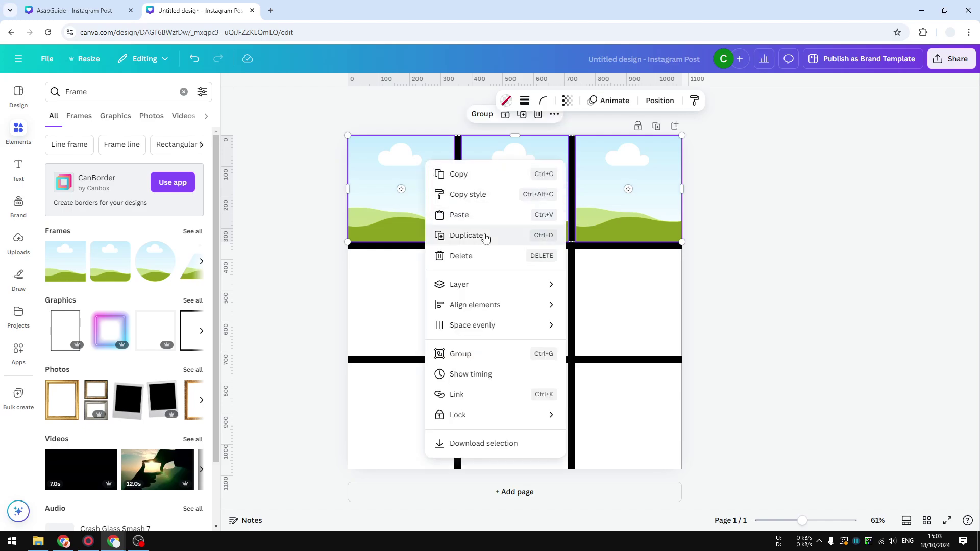
pyautogui.click(481, 234)
pyautogui.moveTo(535, 201); pyautogui.dragTo(534, 303)
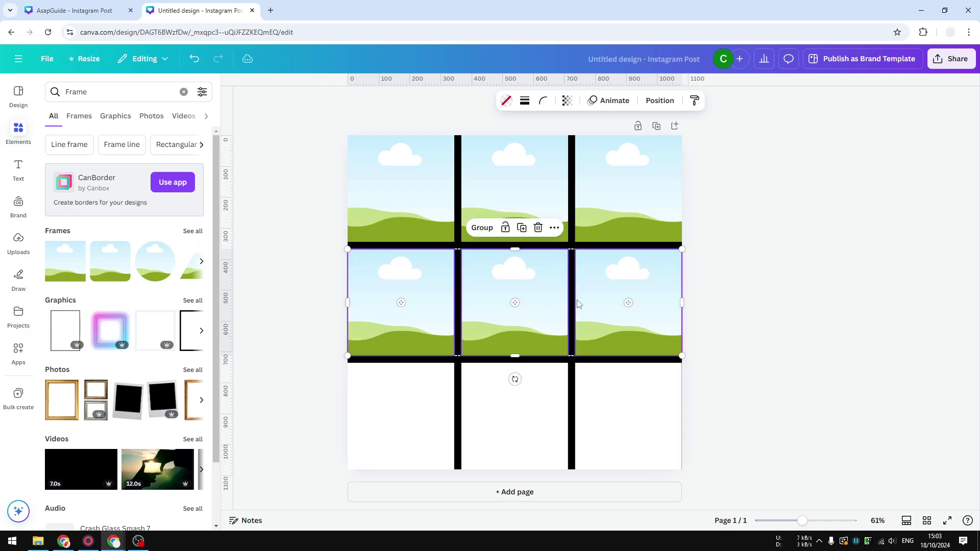
# Duplicate the second row of frames to fill the bottom row, then deselect
pyautogui.rightClick(542, 286)
pyautogui.click(572, 302)
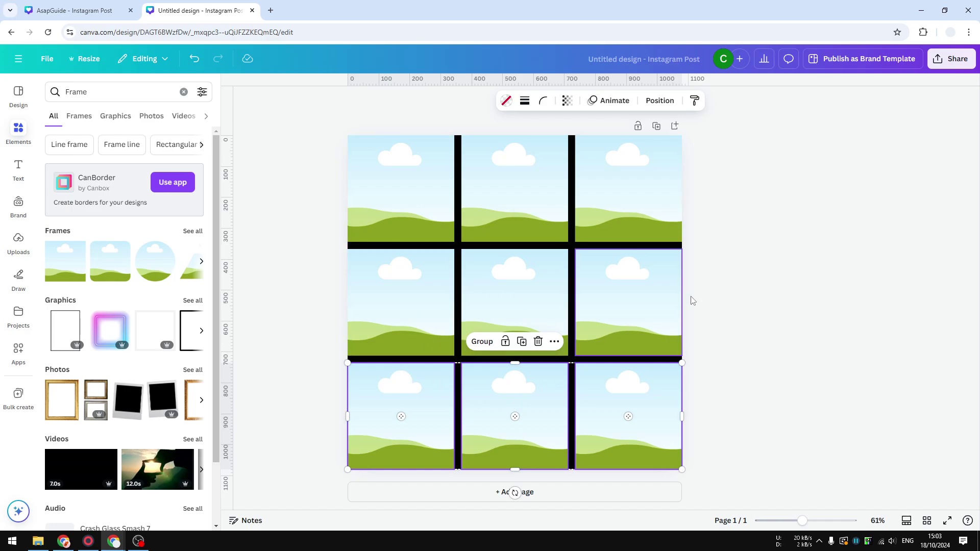
pyautogui.click(751, 270)
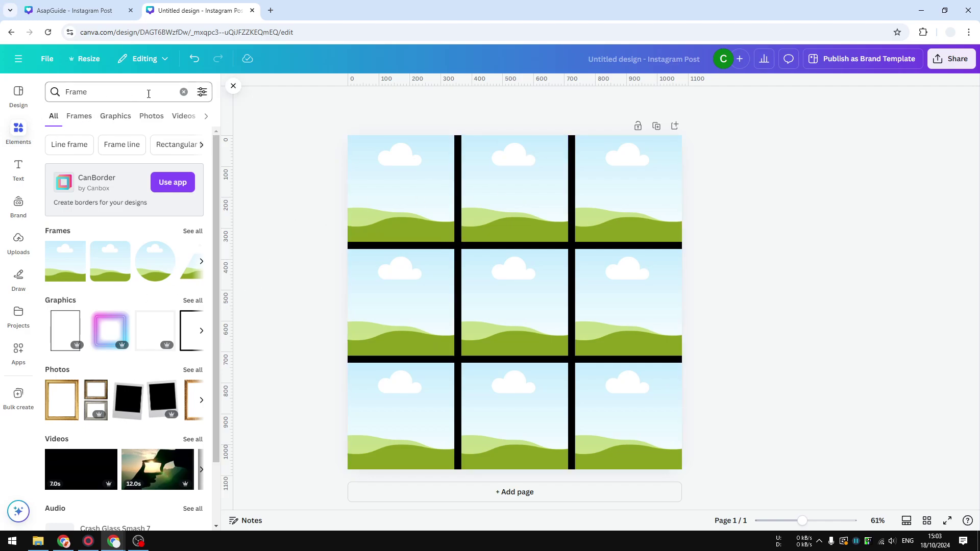
# Clear the Frame search and drag the Recently used mountain photo into the top-left frame
pyautogui.click(183, 92)
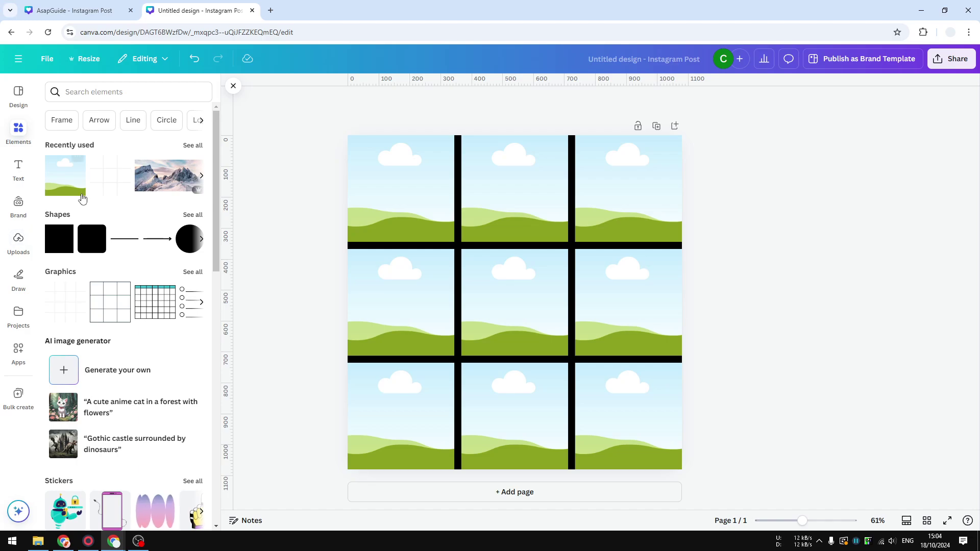
pyautogui.moveTo(159, 176); pyautogui.dragTo(393, 189)
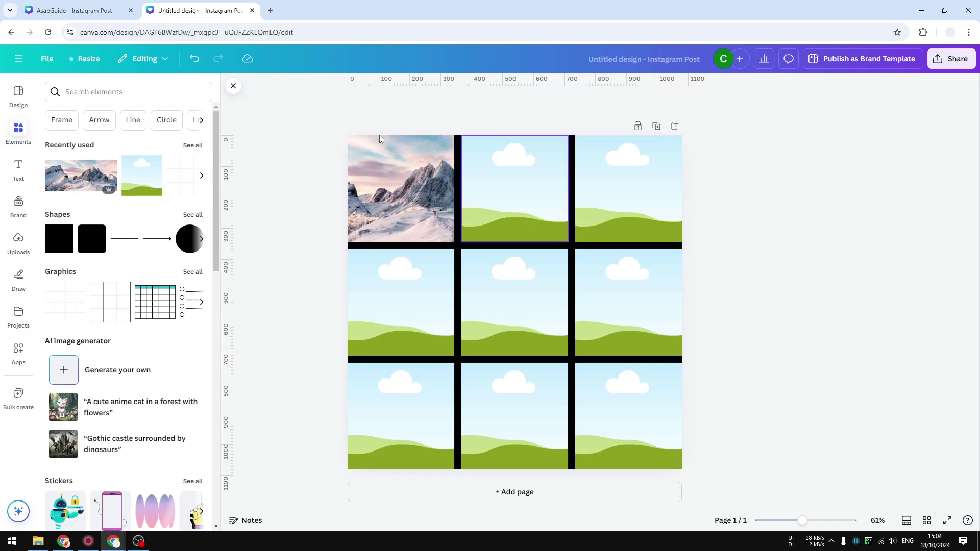
pyautogui.click(120, 93)
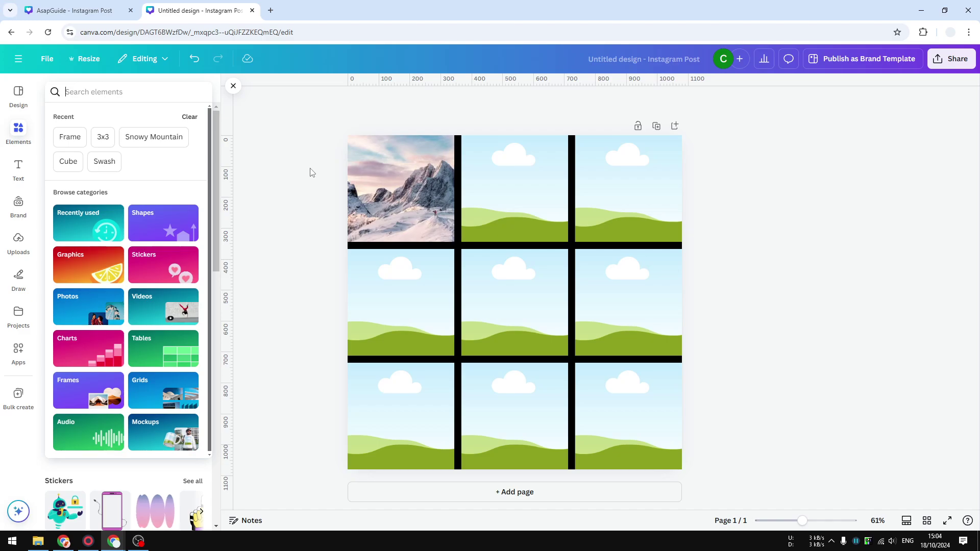
pyautogui.click(258, 234)
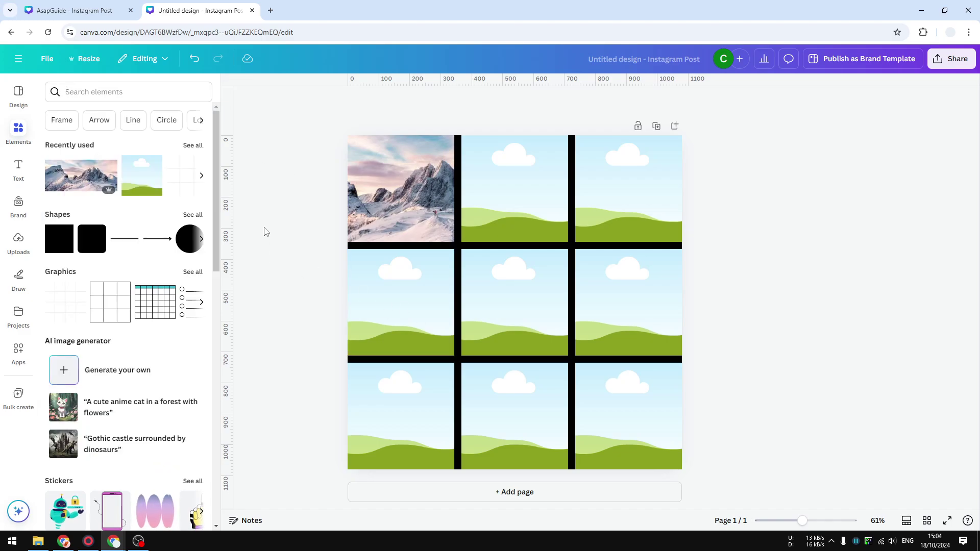